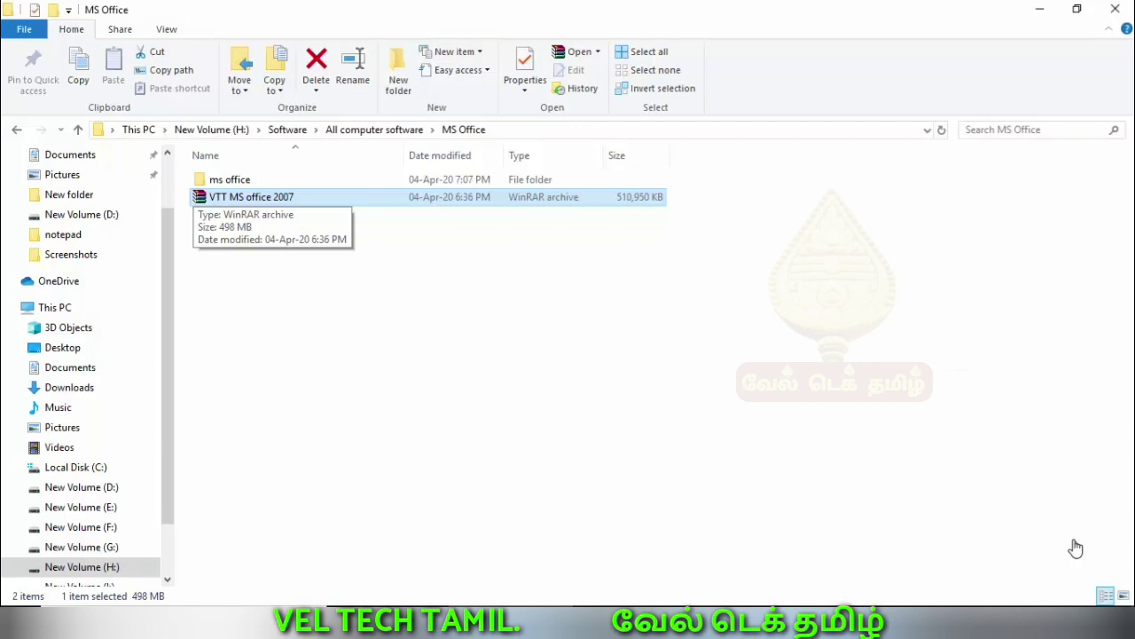
# Step: Extract the VTT MS office 2007 archive here using its right-click Extract Here option
pyautogui.rightClick(201, 200)
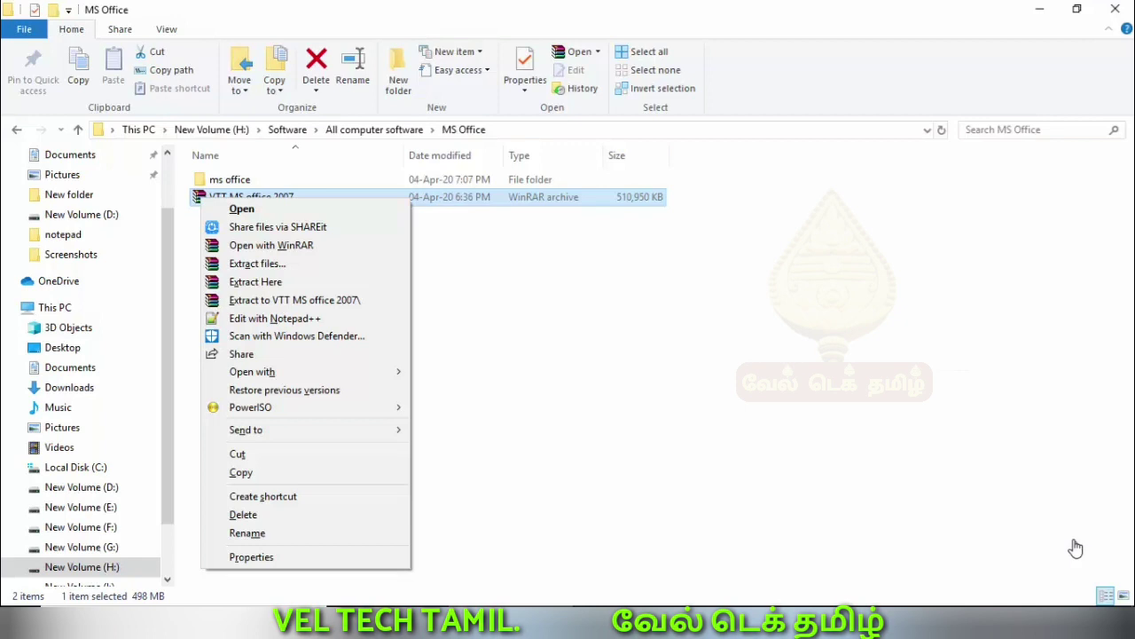
pyautogui.press('Down')
pyautogui.press('Down')
pyautogui.press('Down')
pyautogui.press('Down')
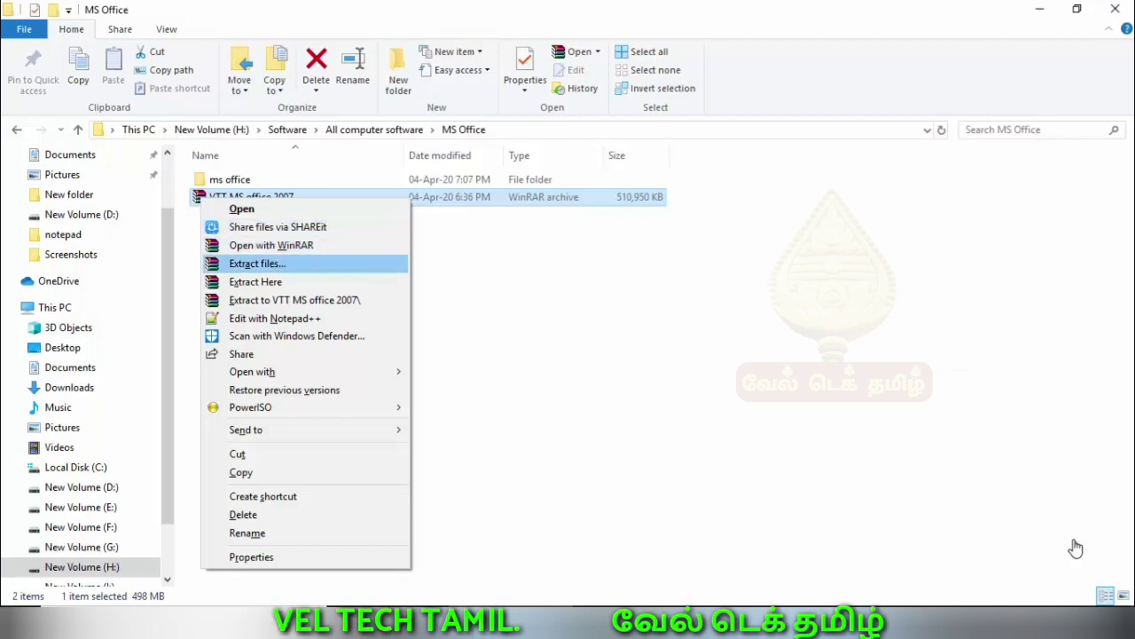
pyautogui.press('Down')
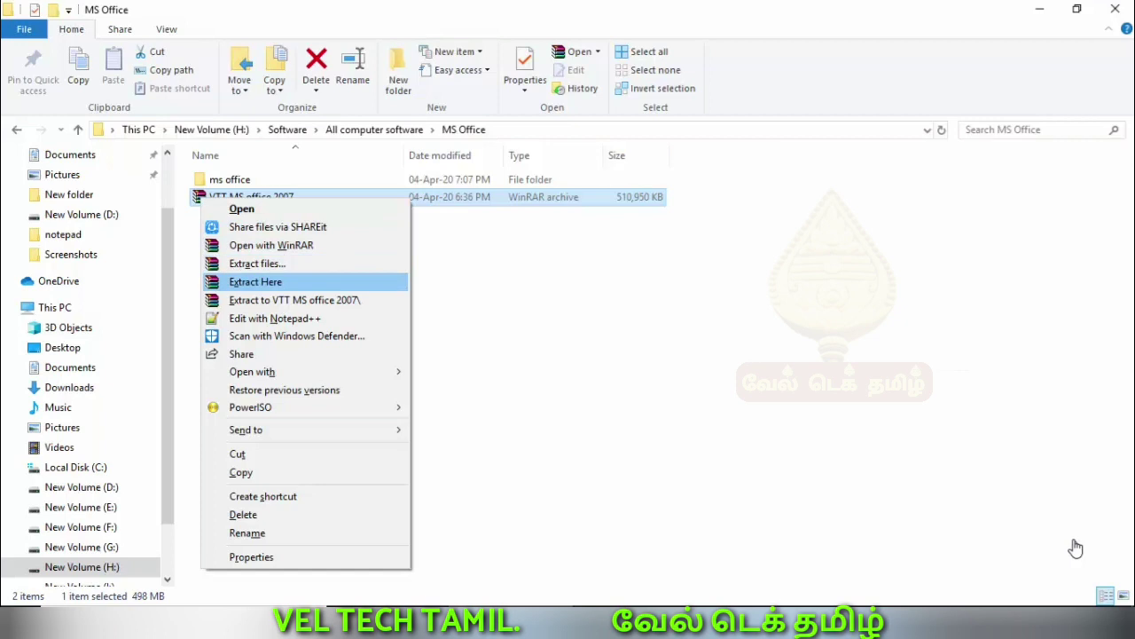
pyautogui.press('Return')
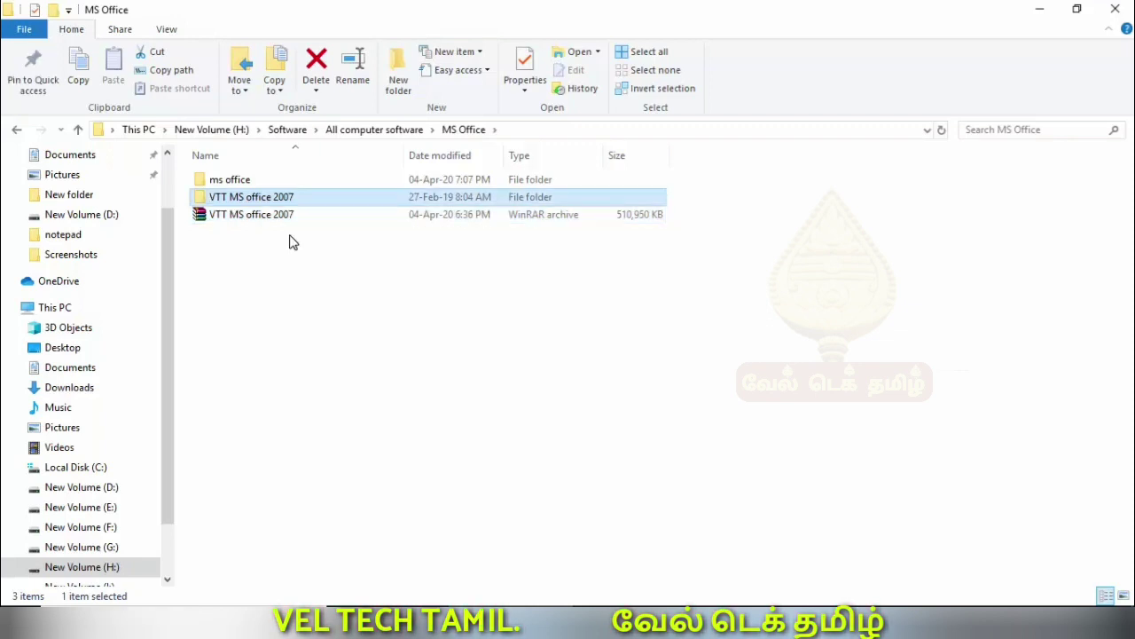
# Step: Open the extracted VTT MS office 2007 folder and select the Key file
pyautogui.press('Down')
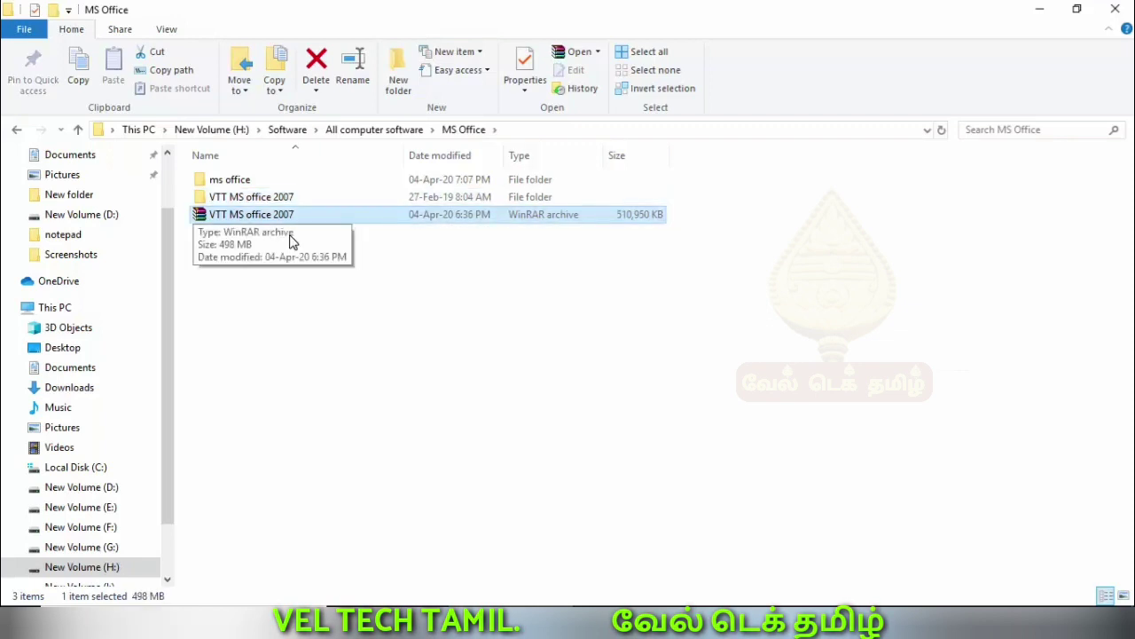
pyautogui.press('Up')
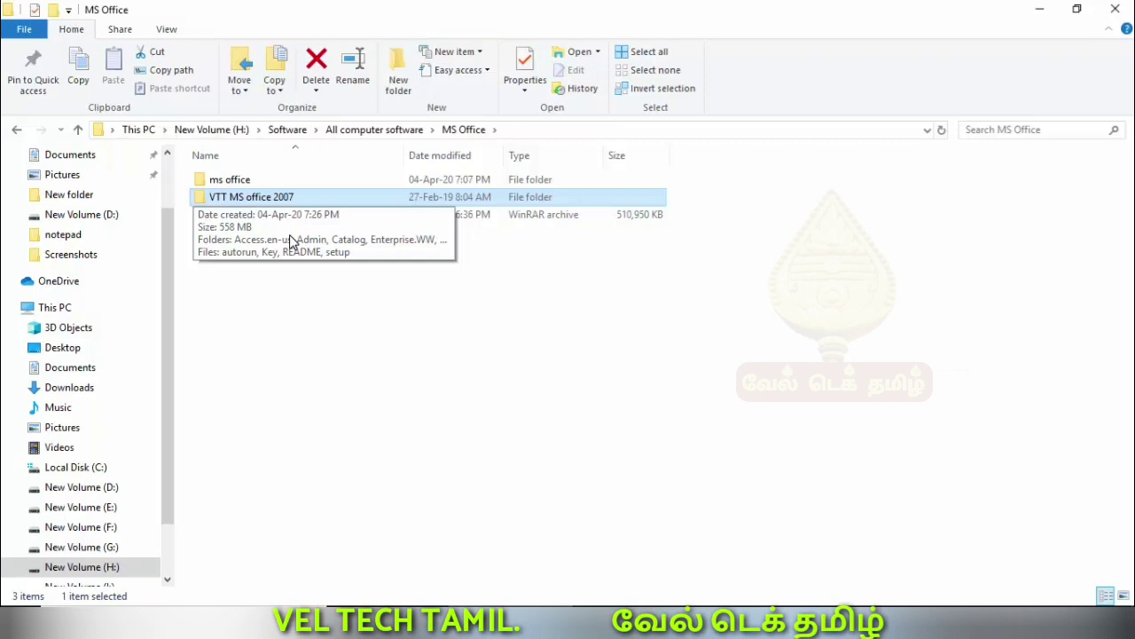
pyautogui.press('Return')
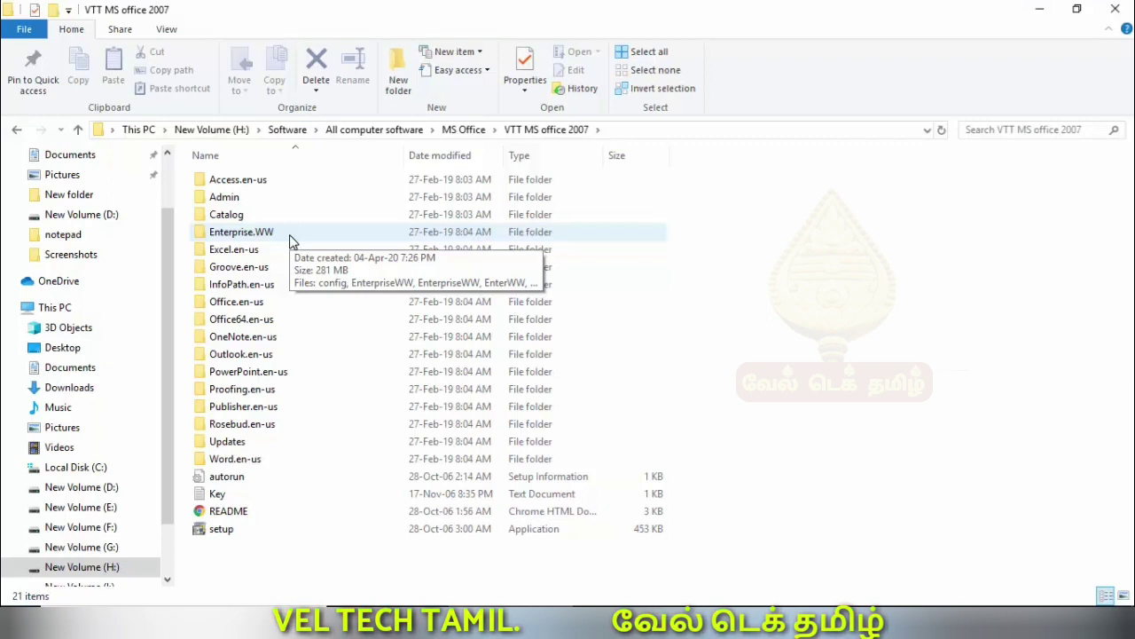
pyautogui.press('Down')
pyautogui.press('Down')
pyautogui.press('Down')
pyautogui.press('Down')
pyautogui.press('Down')
pyautogui.press('Down')
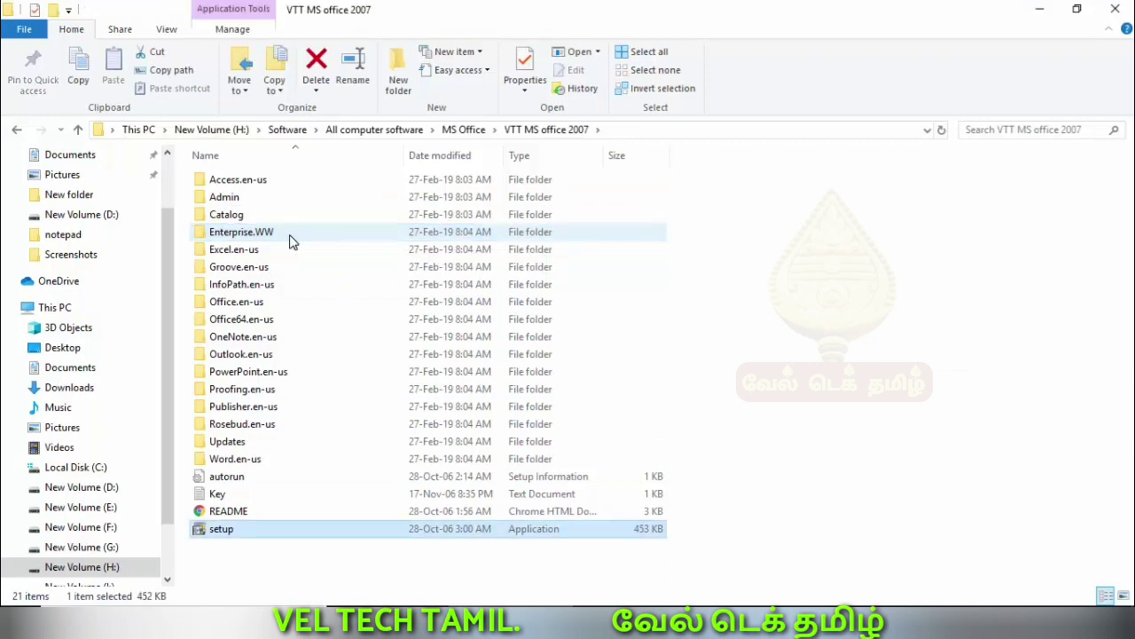
pyautogui.press('Up')
pyautogui.press('Down')
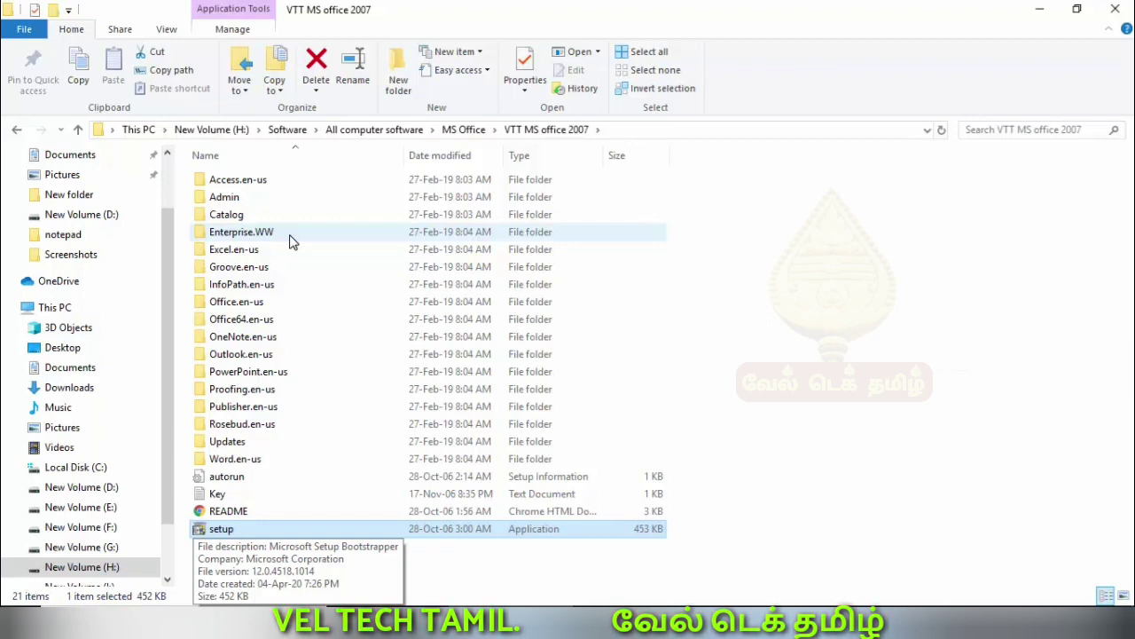
pyautogui.press('Up')
pyautogui.press('Up')
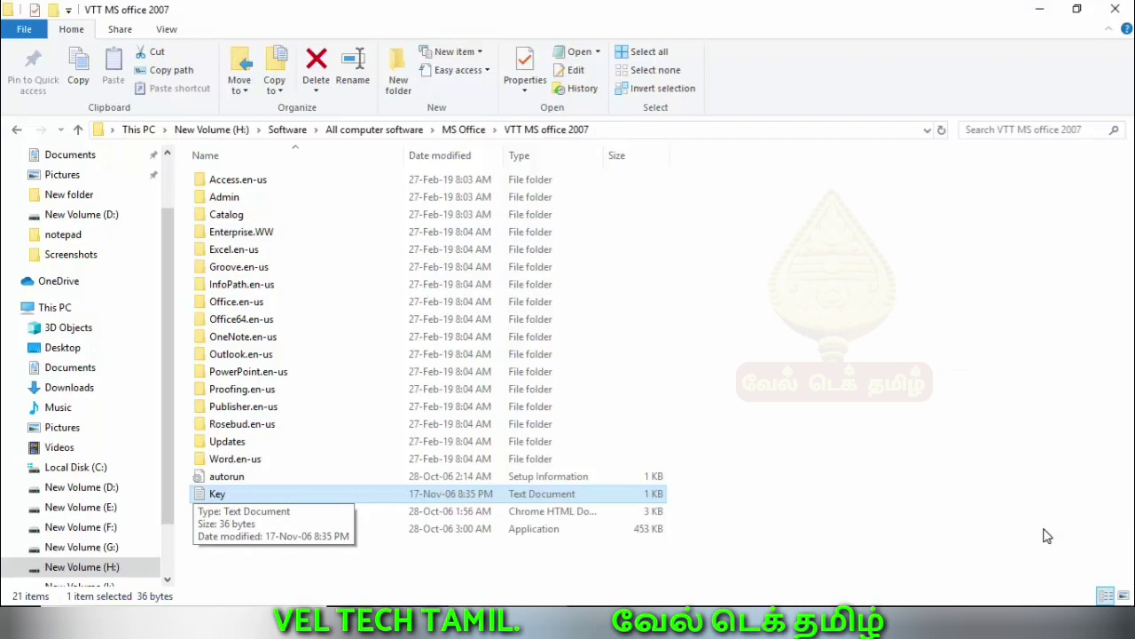
# Step: Open the Key file in Notepad, select the whole product key, then close Notepad
pyautogui.press('Return')
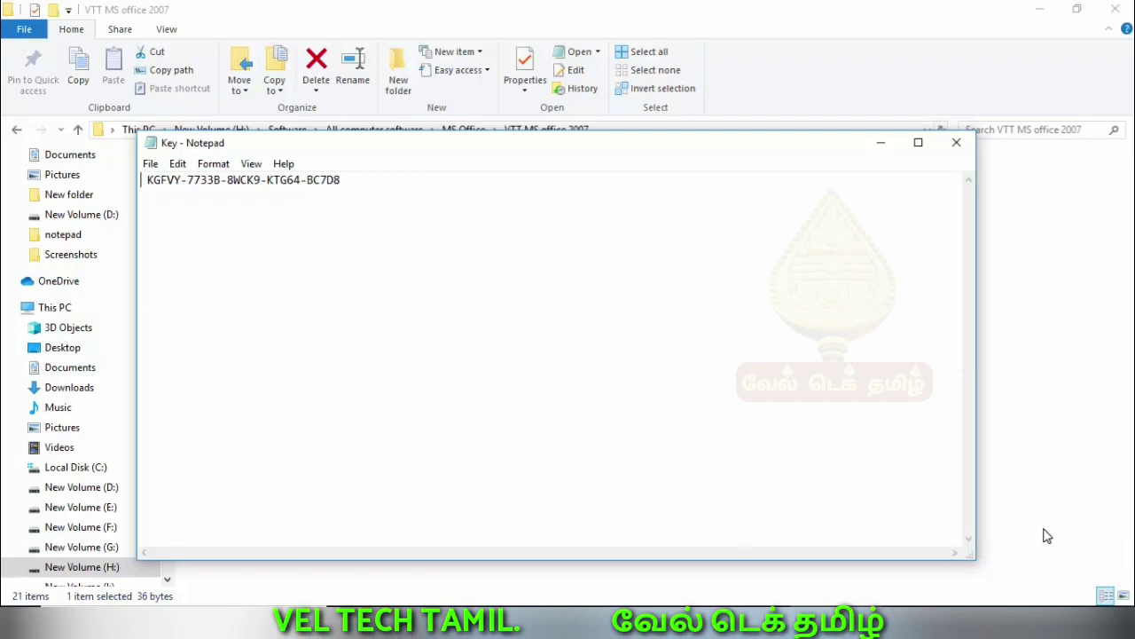
pyautogui.hotkey('ctrl', 'a')
pyautogui.hotkey('ctrl', 'c')
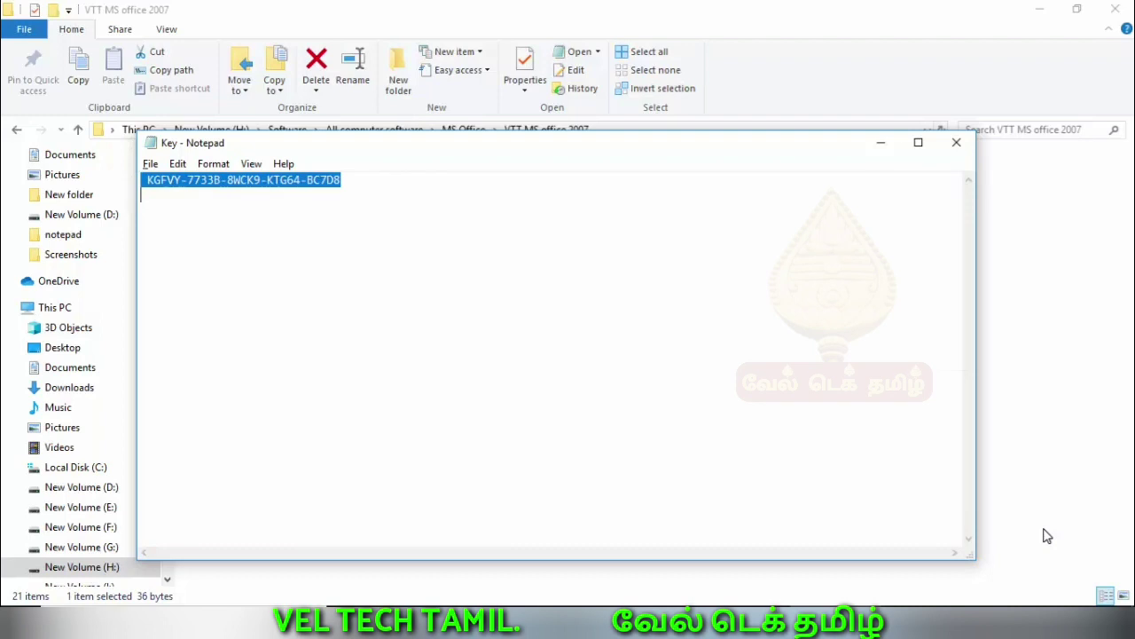
pyautogui.hotkey('alt', 'F4')
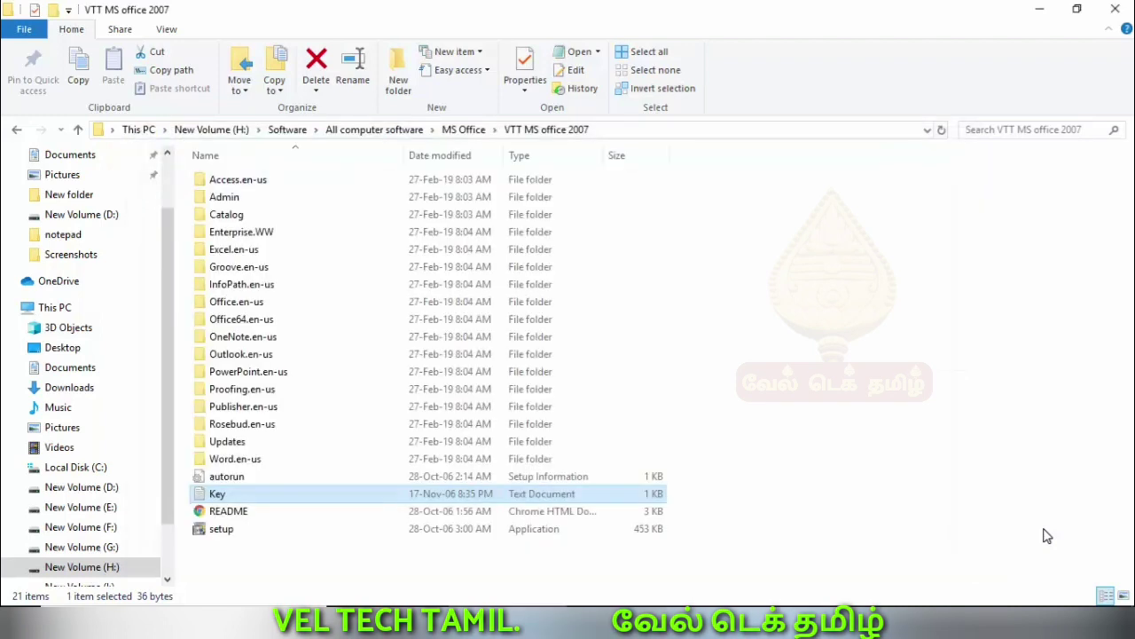
# Step: Run setup from the VTT MS office 2007 folder to start the Office installer
pyautogui.press('Down')
pyautogui.press('Down')
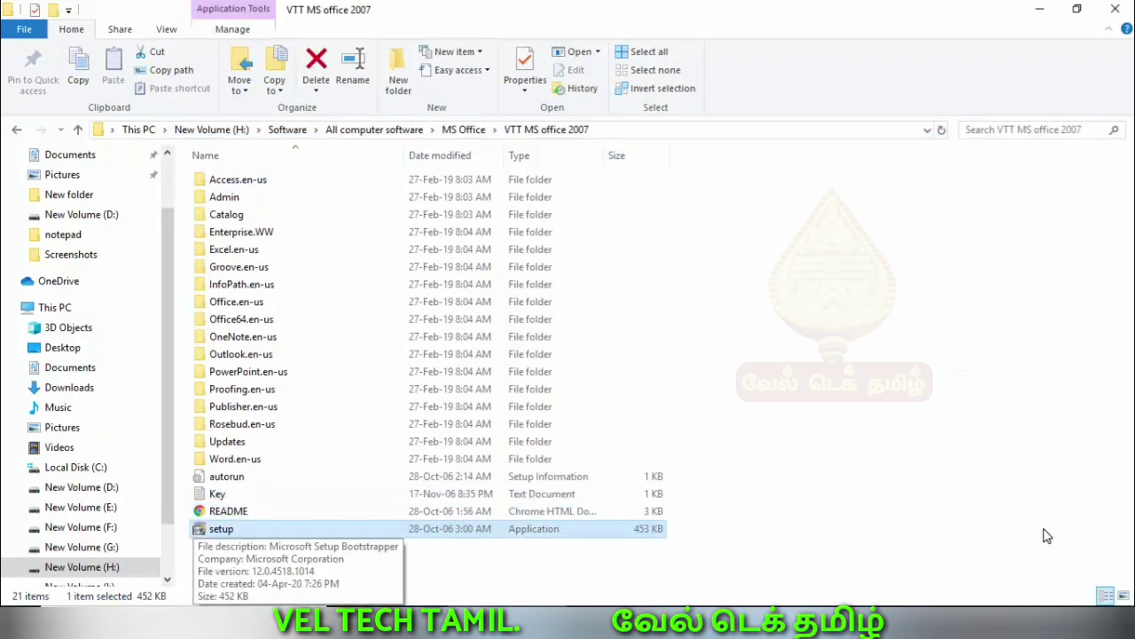
pyautogui.press('Return')
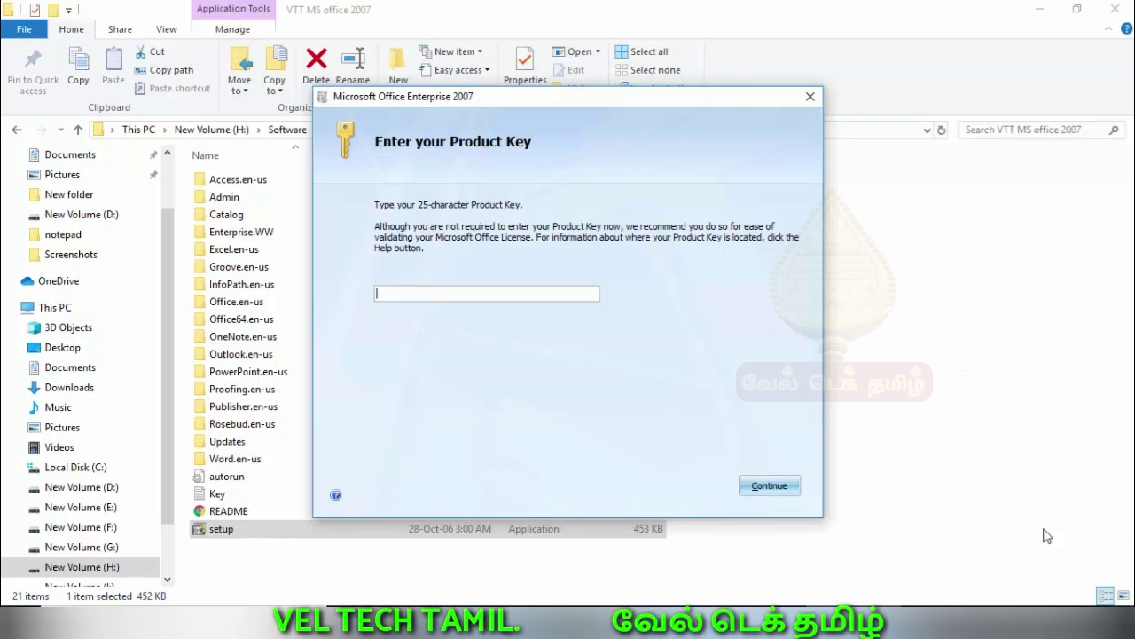
# Step: Paste the copied product key into the key field and continue
pyautogui.hotkey('ctrl', 'v')
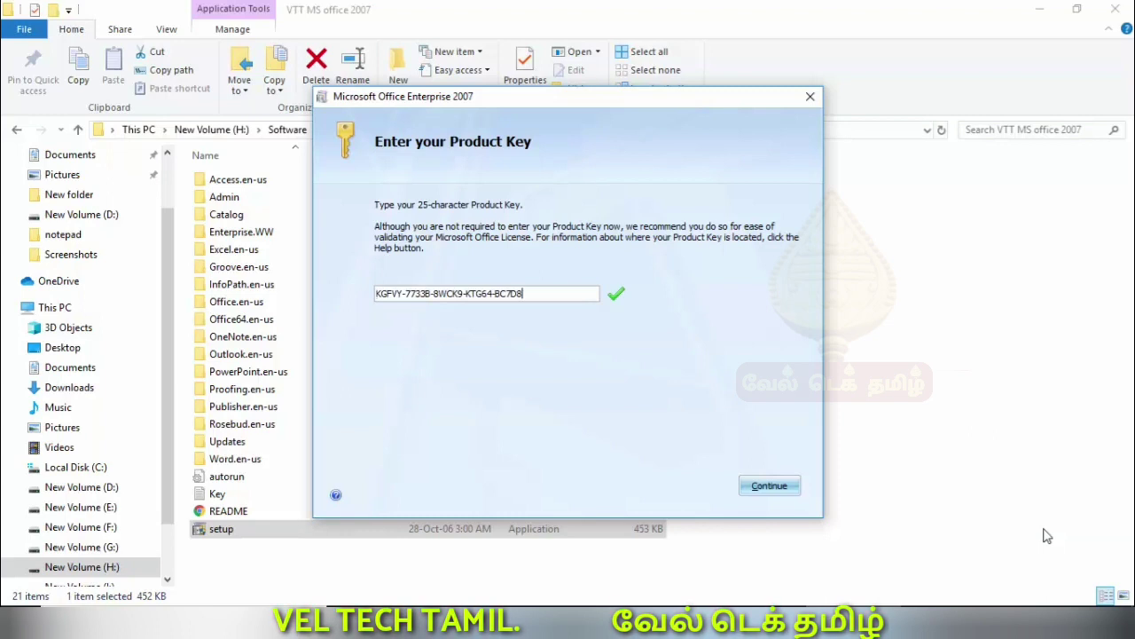
pyautogui.press('Return')
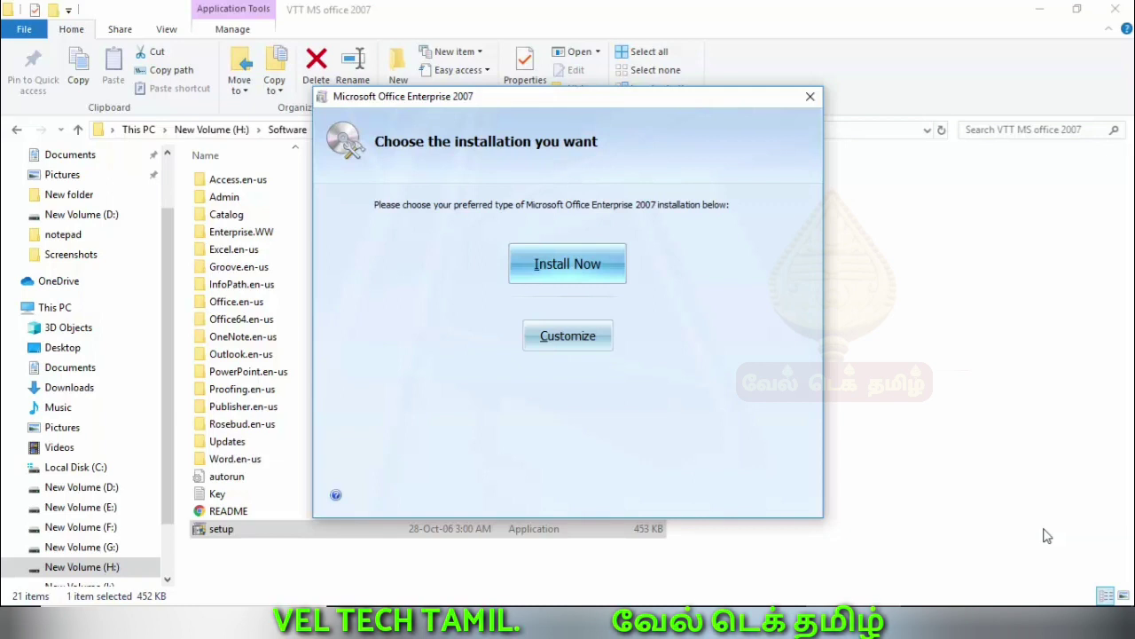
# Step: Choose Install Now and let Office Enterprise 2007 install with default settings
pyautogui.press('Return')
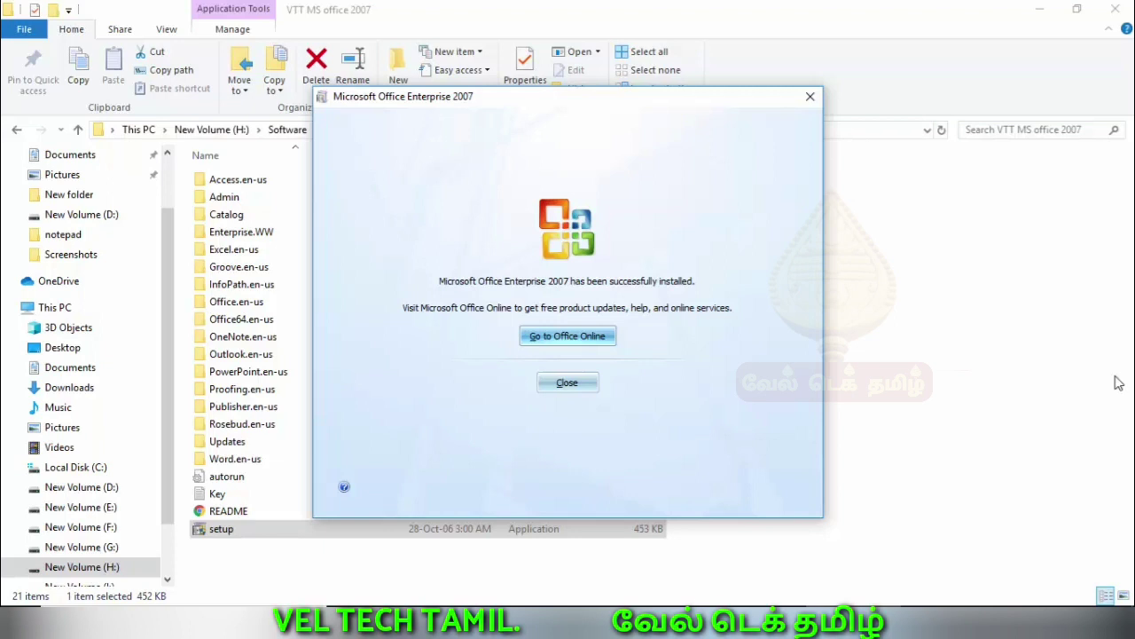
# Step: Close the finished Office Enterprise 2007 installer
pyautogui.press('Tab')
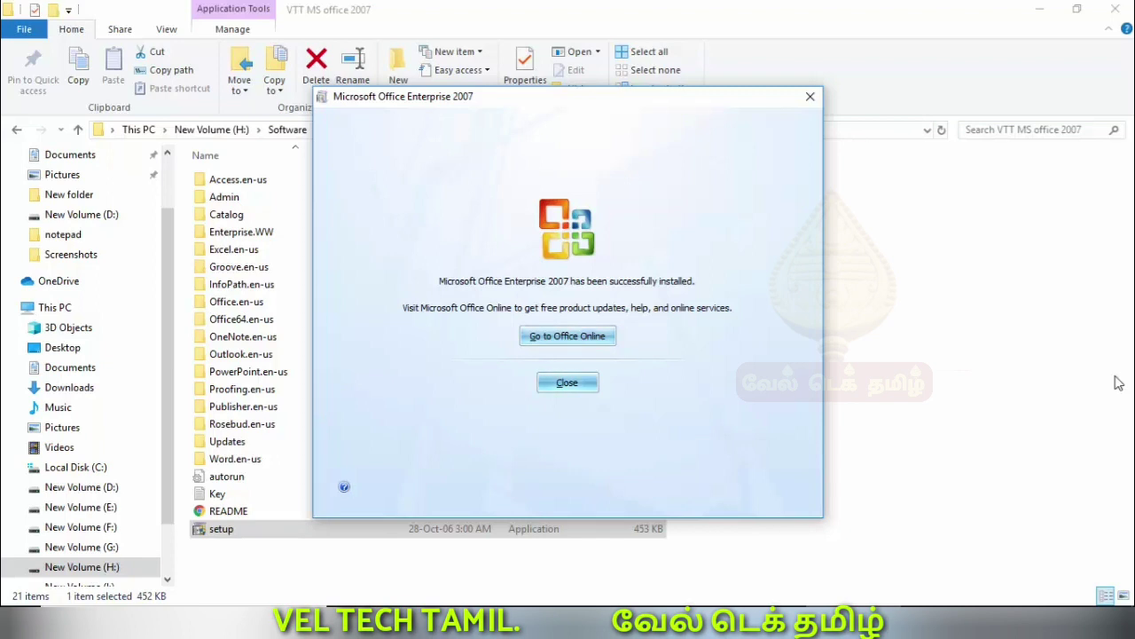
pyautogui.press('Return')
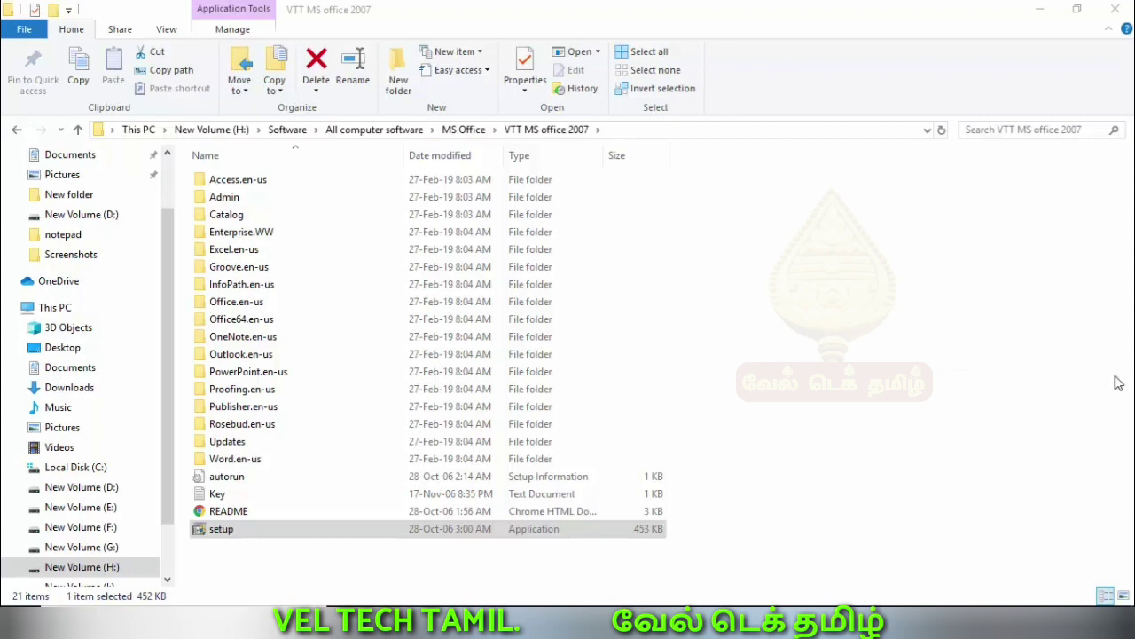
# Step: Launch Word by running 'winword' from the Run dialog
pyautogui.press('super+r')
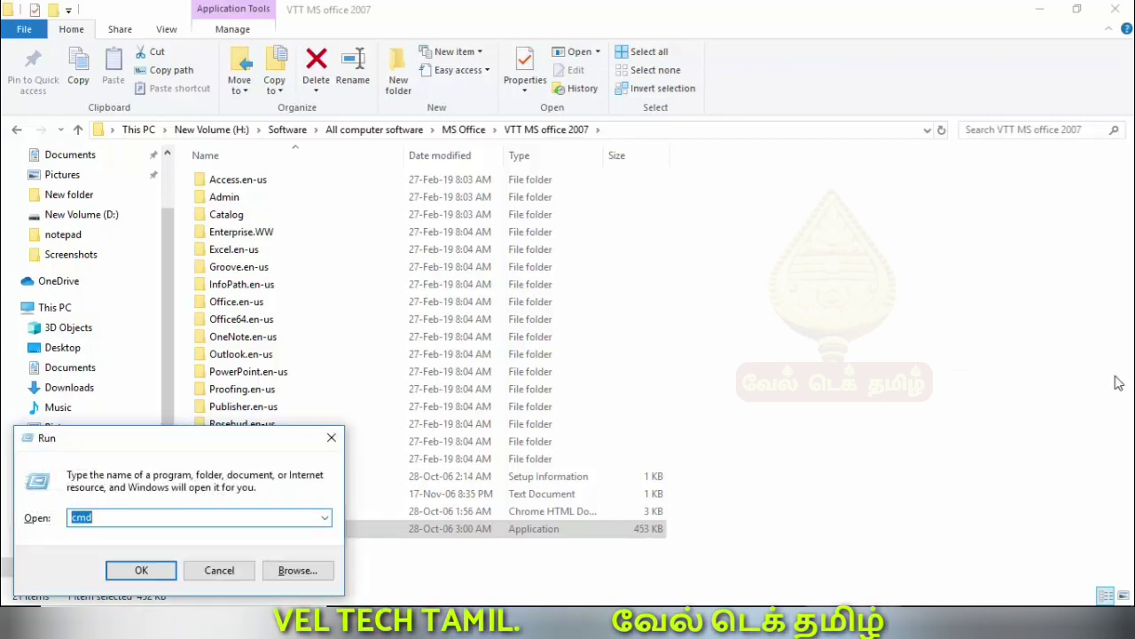
pyautogui.write('winwo')
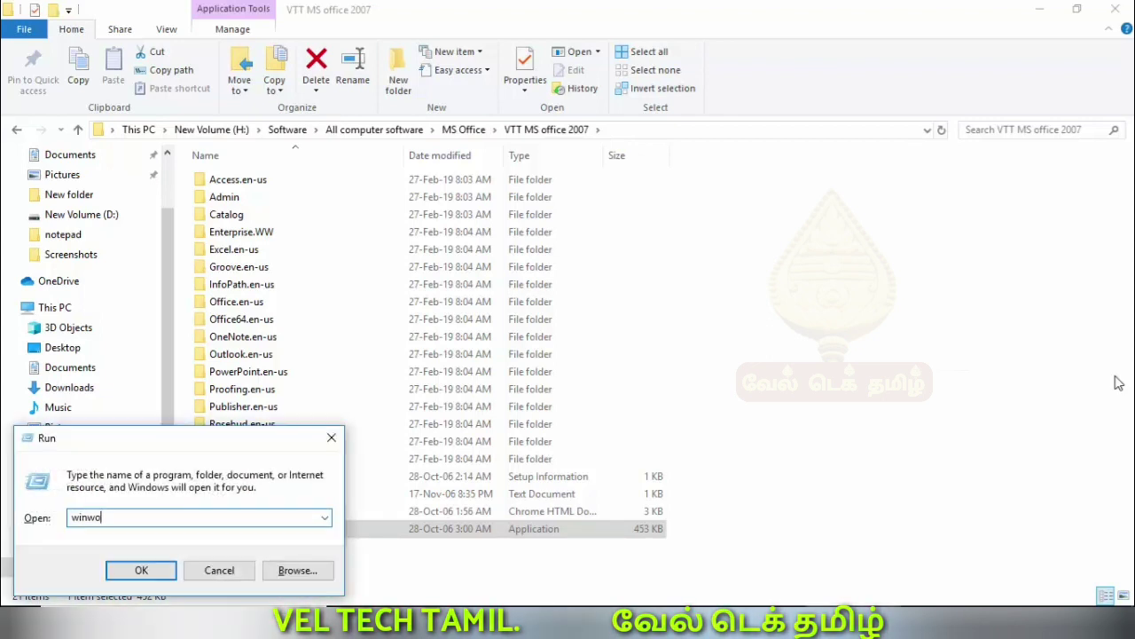
pyautogui.write('rd')
pyautogui.press('Return')
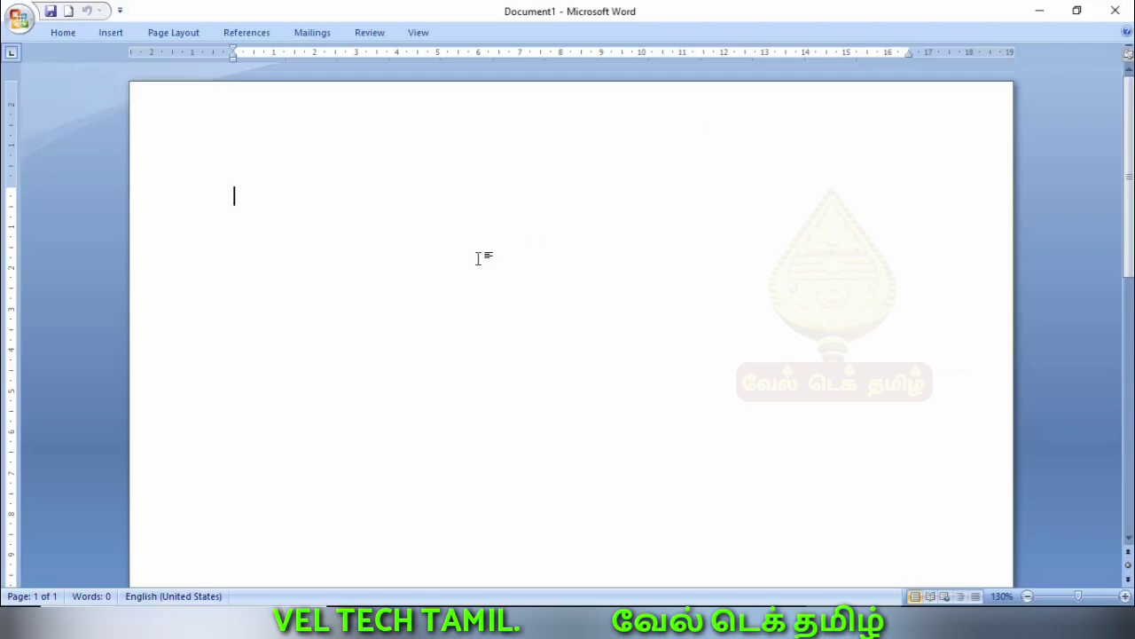
# Step: Type 'vel tech tamil' on the first line of Document1, correcting an initial mistype
pyautogui.write('ve')
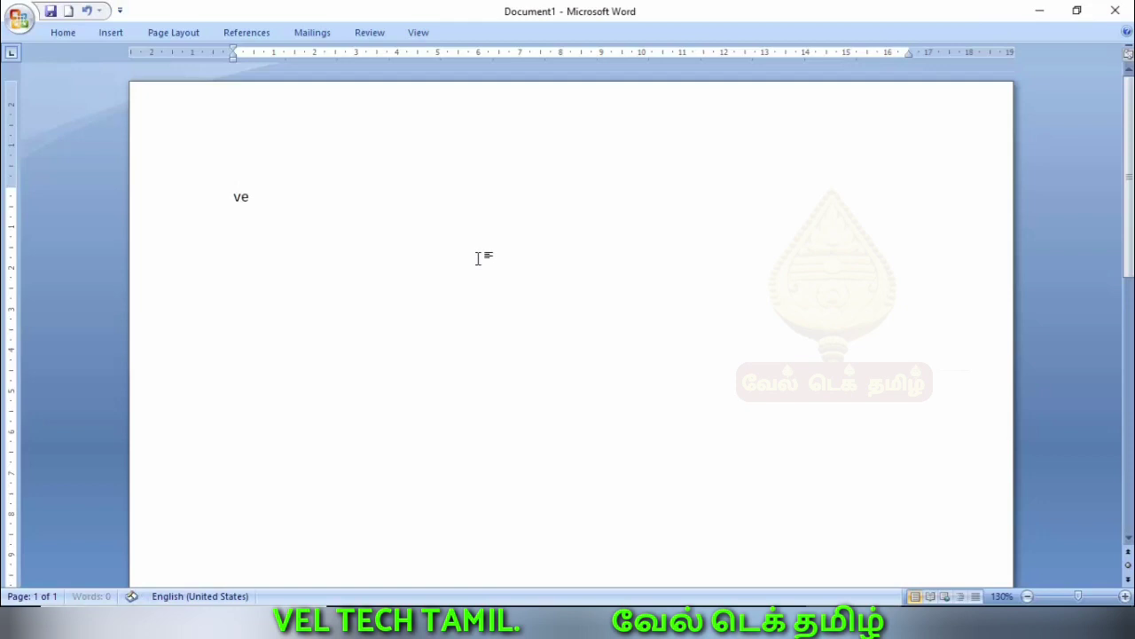
pyautogui.write('ltech')
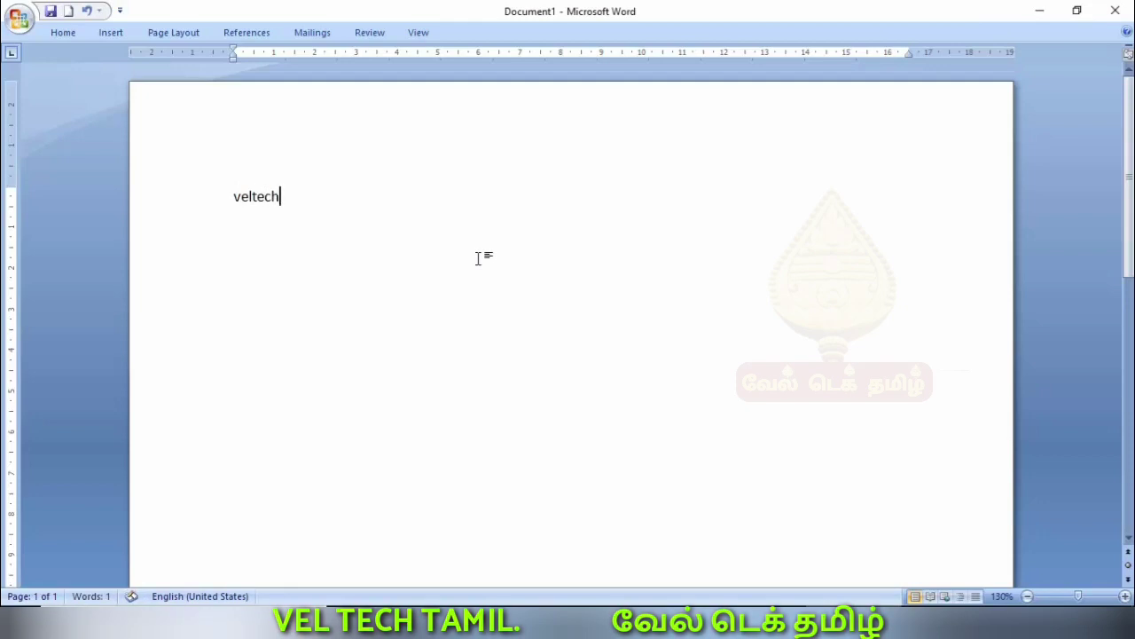
pyautogui.press('BackSpace')
pyautogui.press('BackSpace')
pyautogui.press('BackSpace')
pyautogui.press('BackSpace')
pyautogui.write('vel')
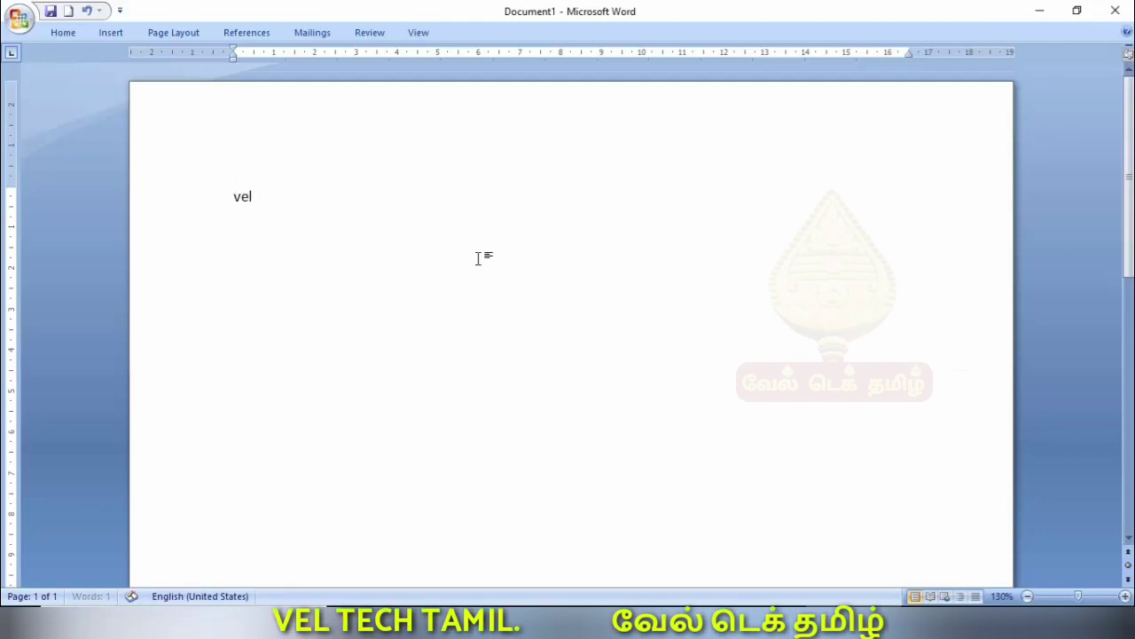
pyautogui.write('Vel tech')
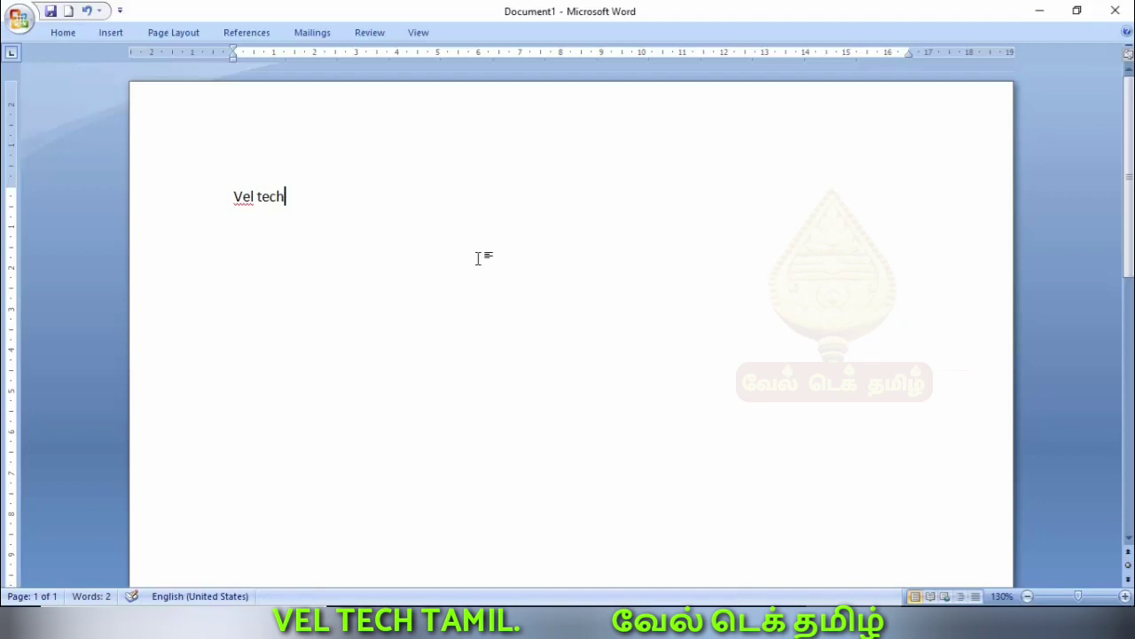
pyautogui.write(' tamil')
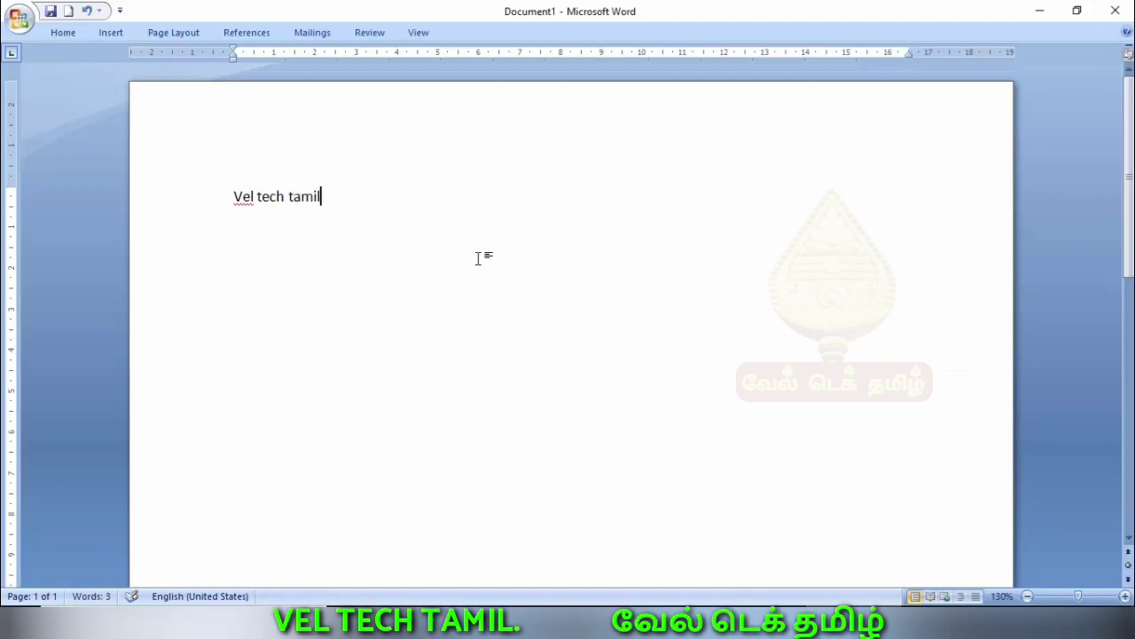